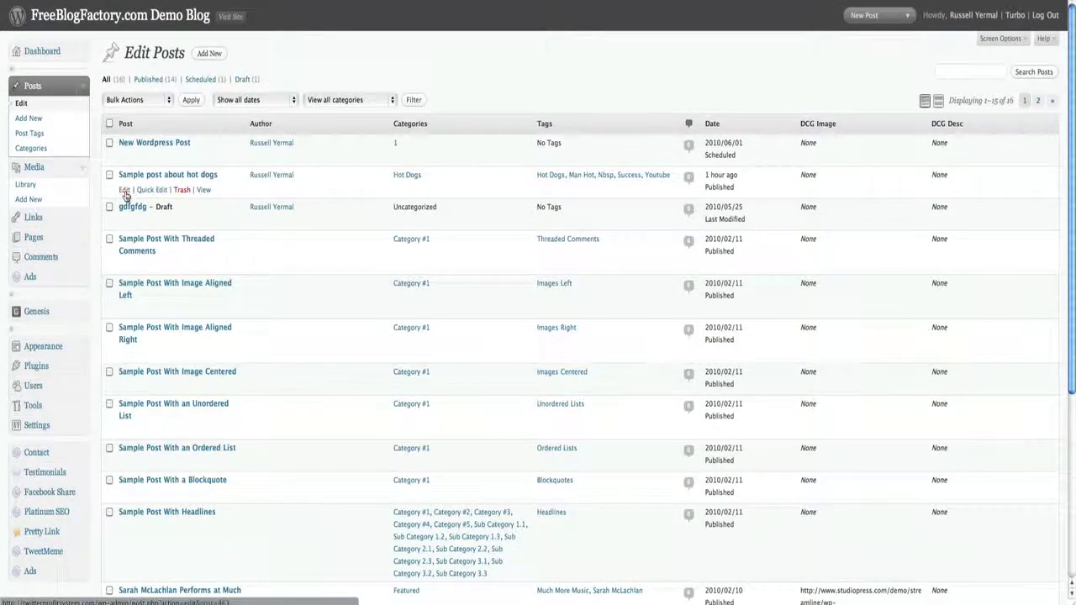
Edit 'Sample post about hot dogs', unticking Hot Dogs and ticking the Featured category.
left_click(127, 194)
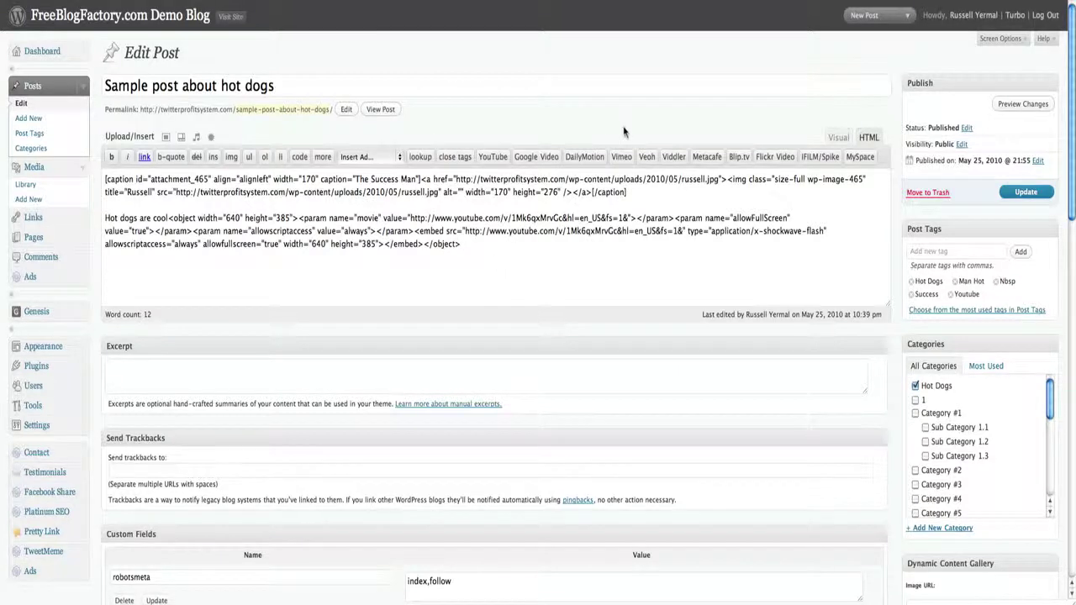
scroll(1050, 395, "down", 5)
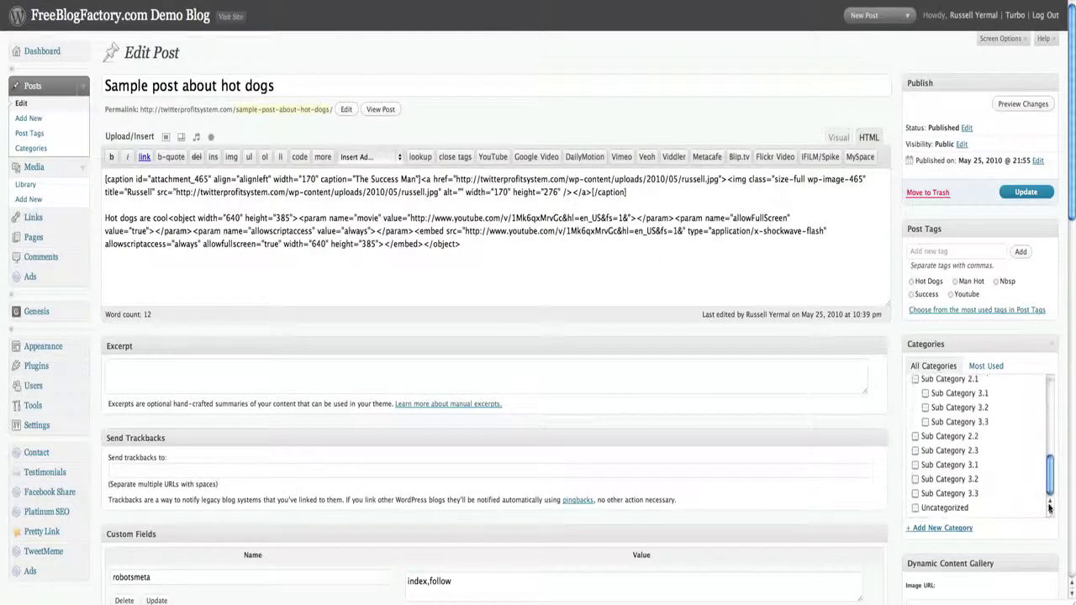
scroll(1051, 395, "up", 5)
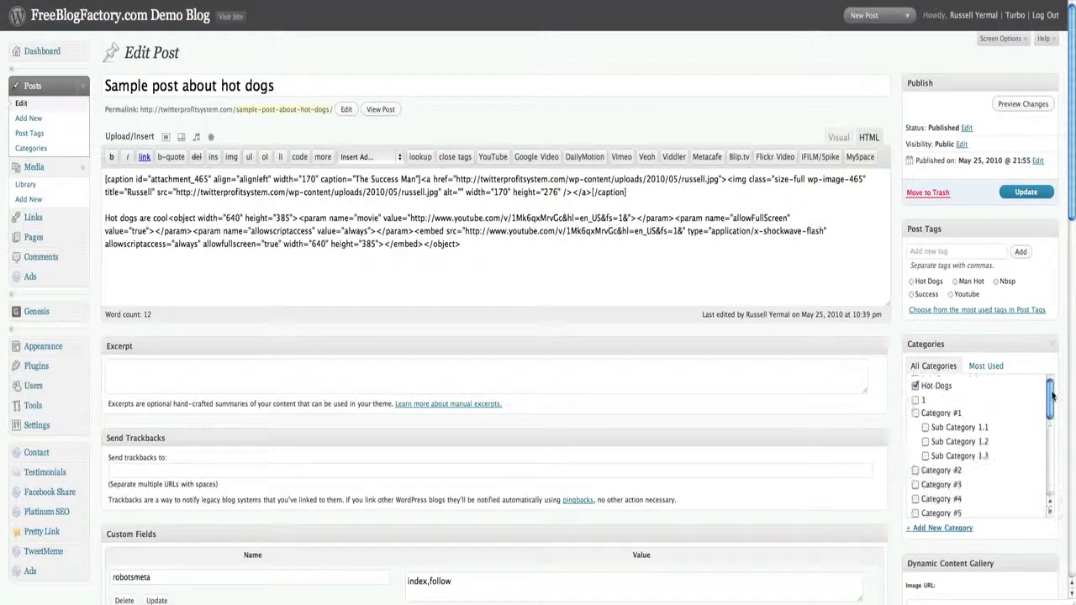
left_click(915, 387)
left_click_drag(1051, 391, 1054, 435)
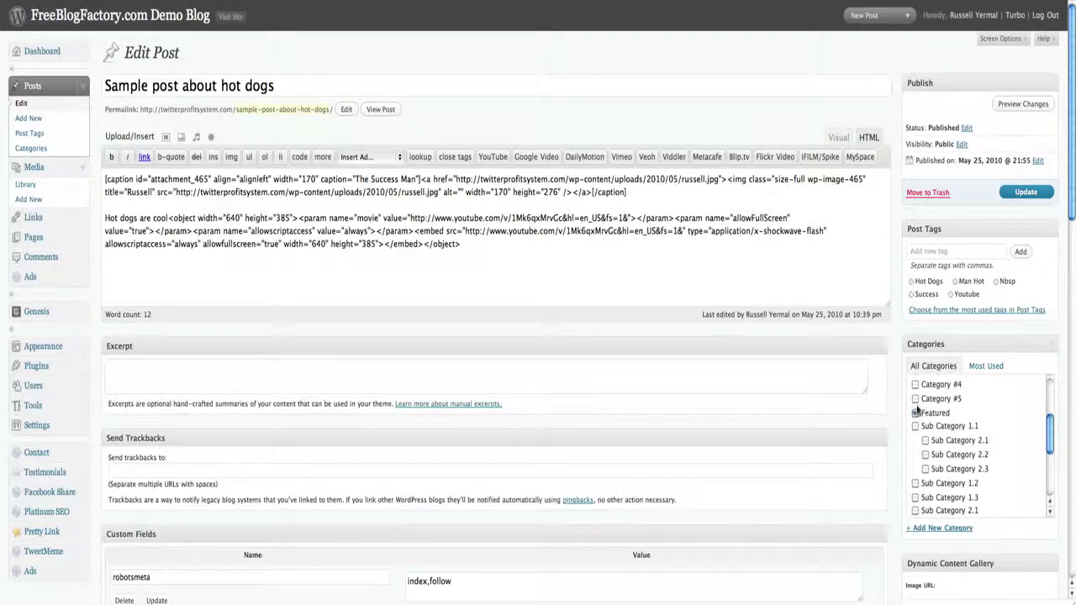
Update the post as Featured, check it in the homepage slider, and switch the editor to Visual.
left_click(1019, 192)
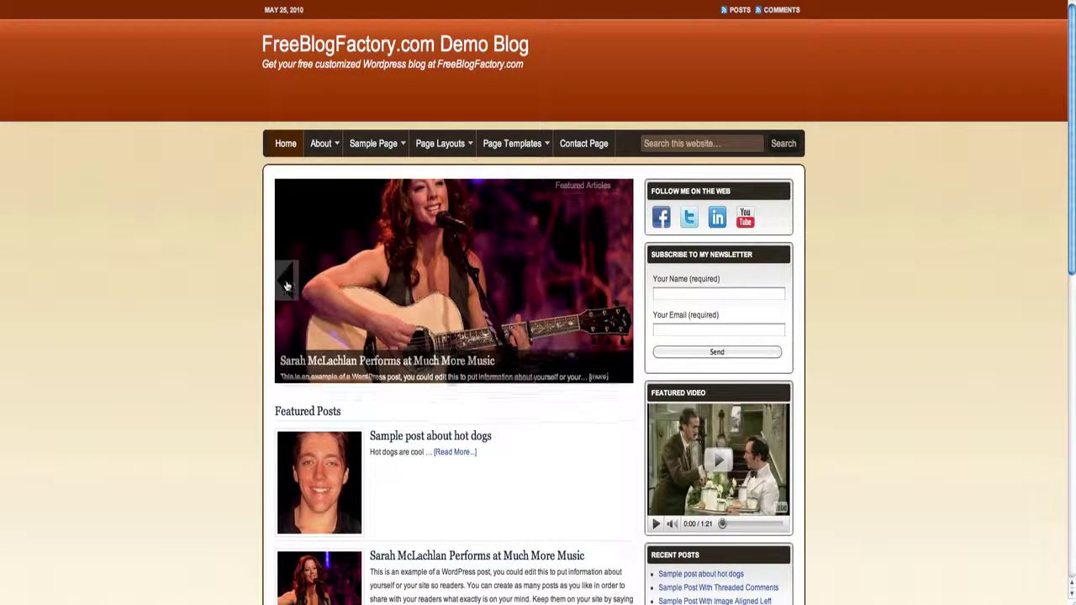
left_click(286, 287)
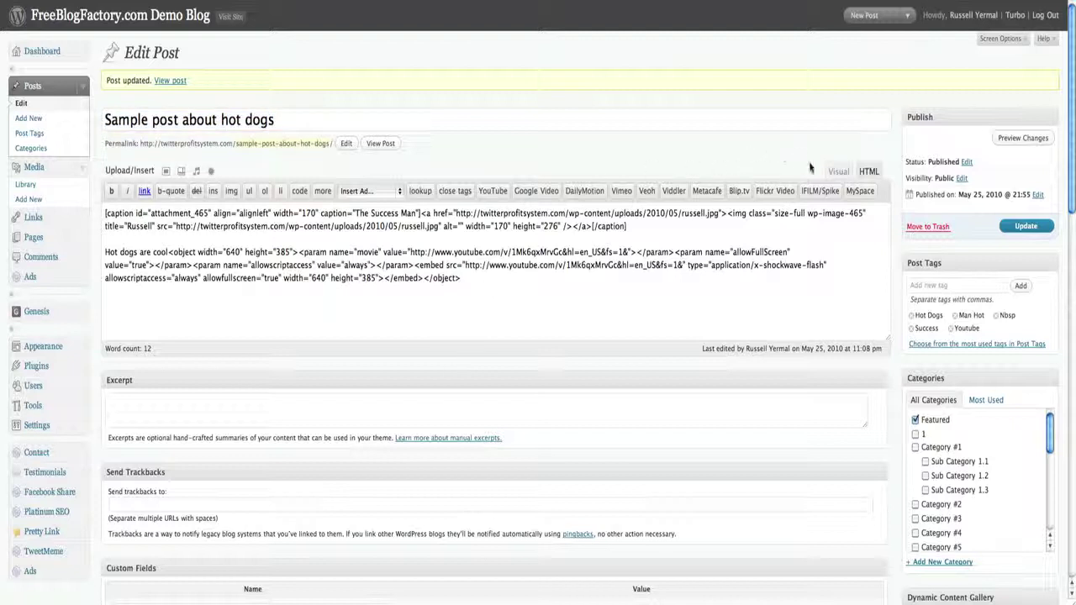
left_click(839, 171)
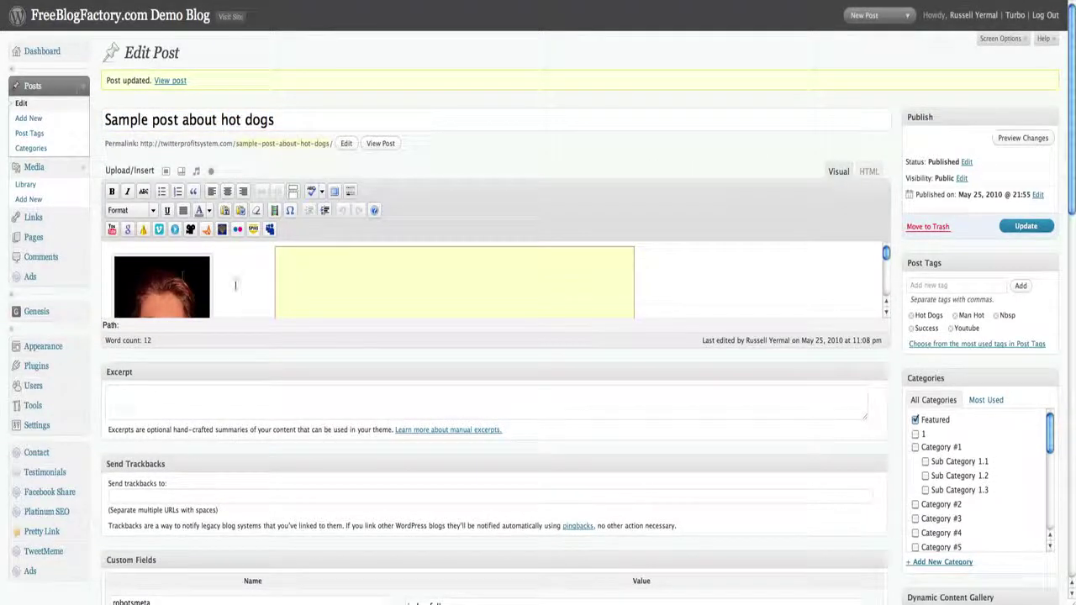
scroll(236, 285, "down", 3)
scroll(235, 286, "up", 2)
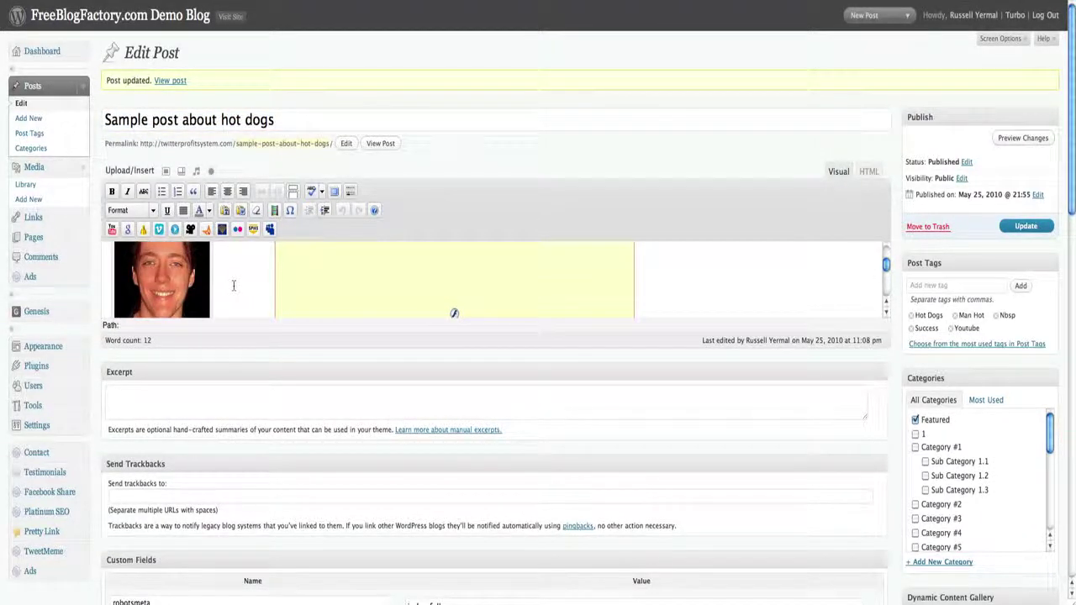
Copy the Russell image's Link URL from the Media Library in the Add an Image dialog.
scroll(233, 285, "up", 1)
left_click(166, 171)
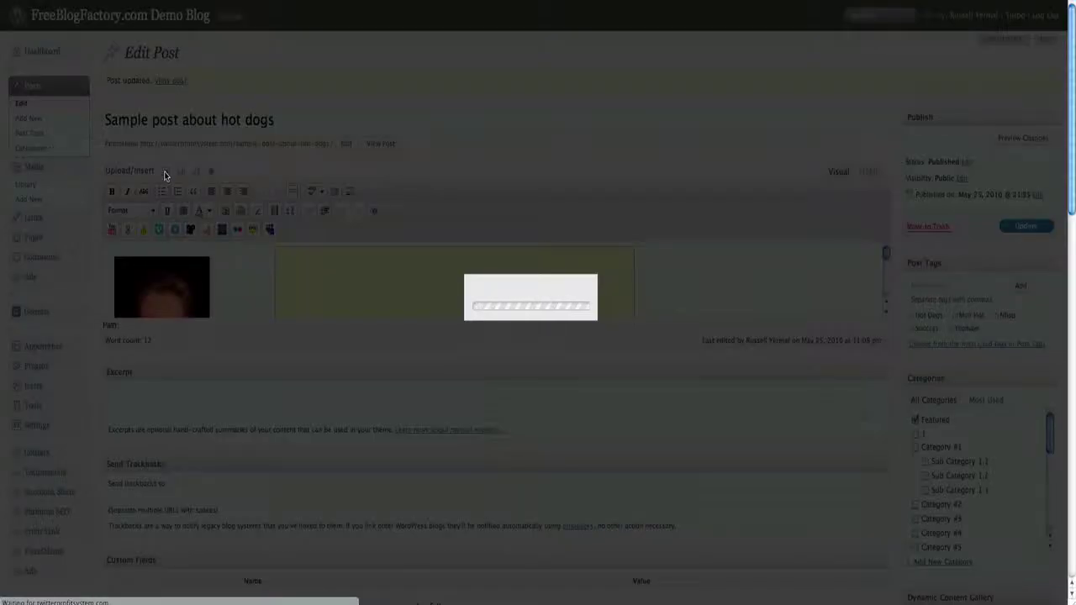
left_click(519, 43)
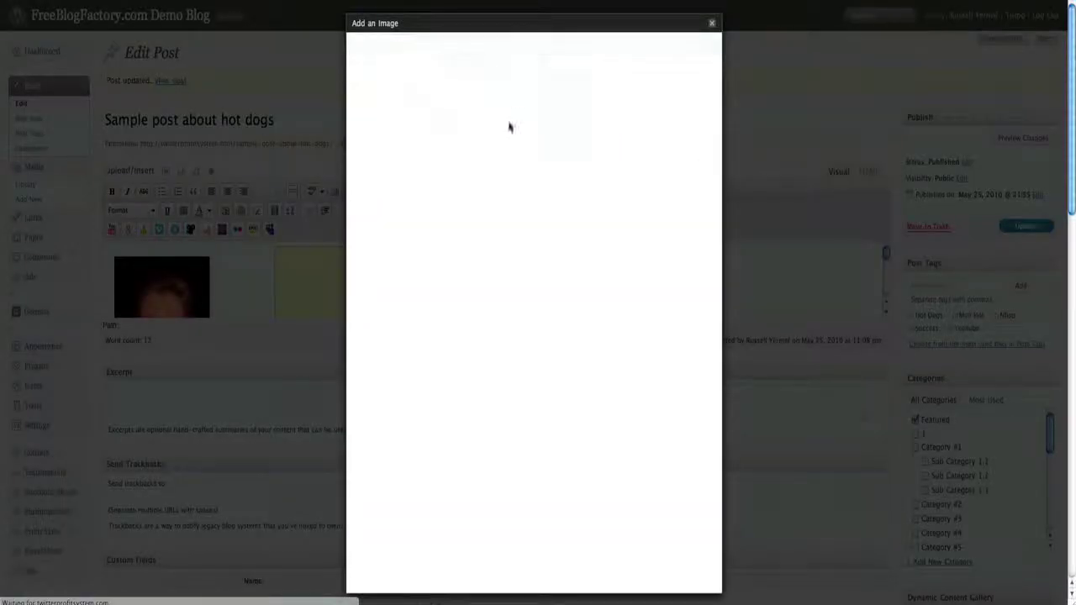
left_click(686, 135)
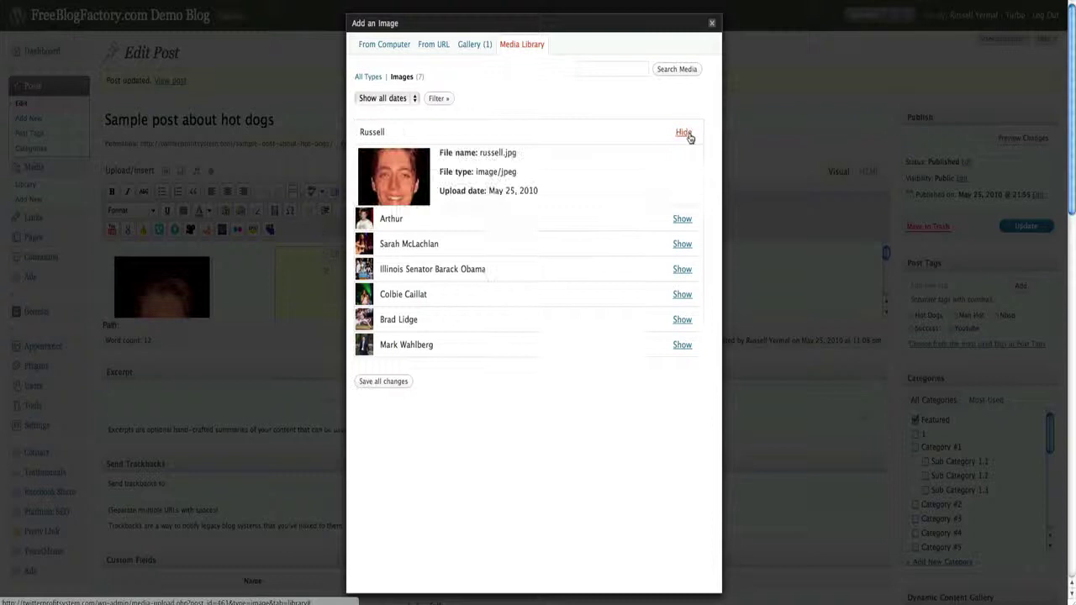
double_click(594, 387)
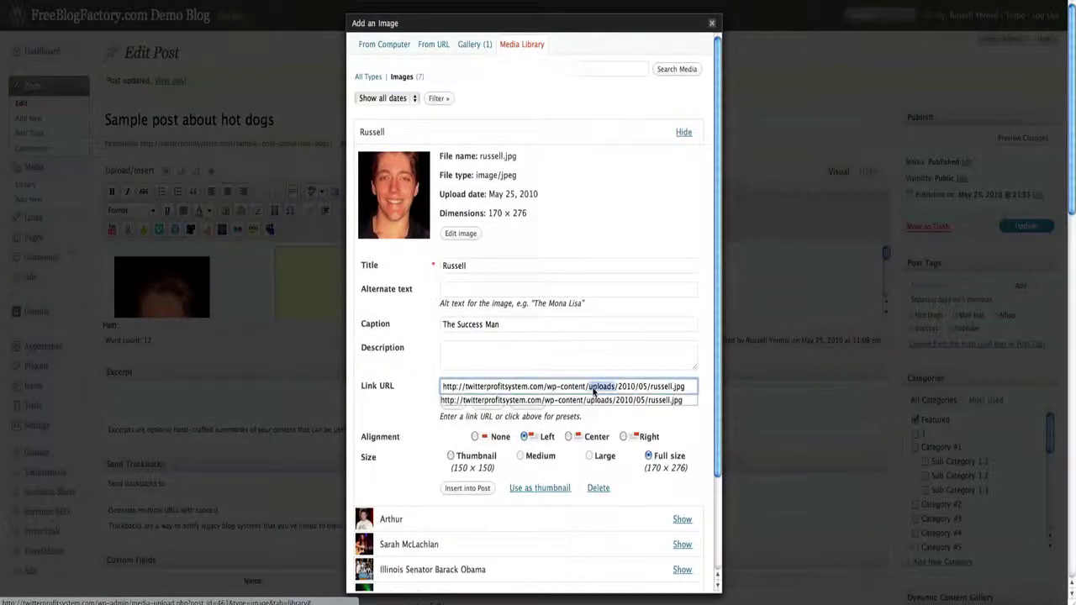
triple_click(594, 388)
key("ctrl+c")
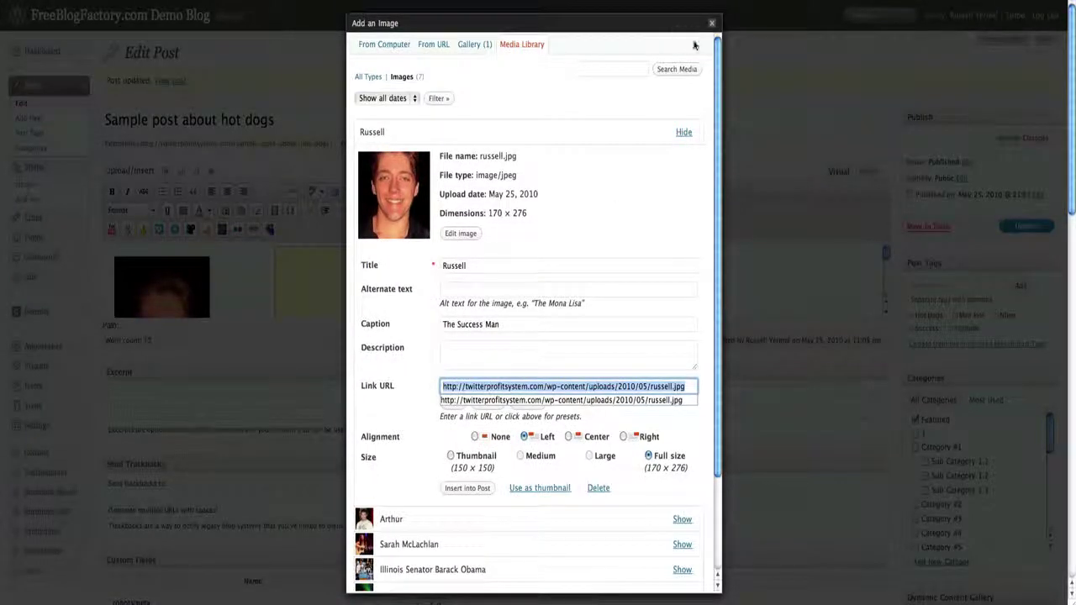
left_click(712, 23)
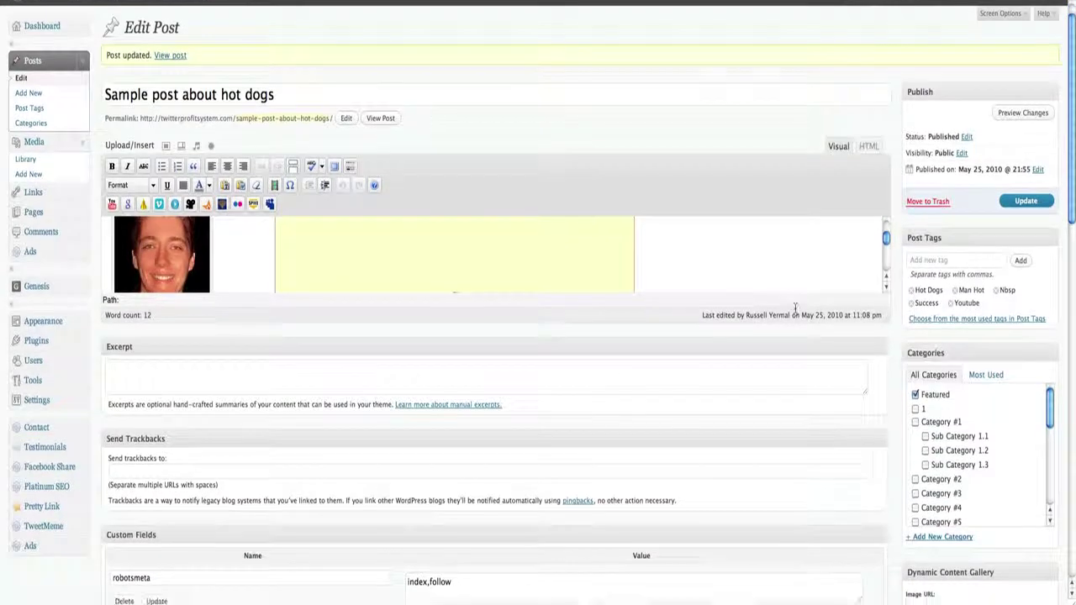
Paste the Russell URL into the Dynamic Content Gallery Image URL field, update, and reload the homepage.
scroll(790, 286, "down", 5)
left_click(942, 289)
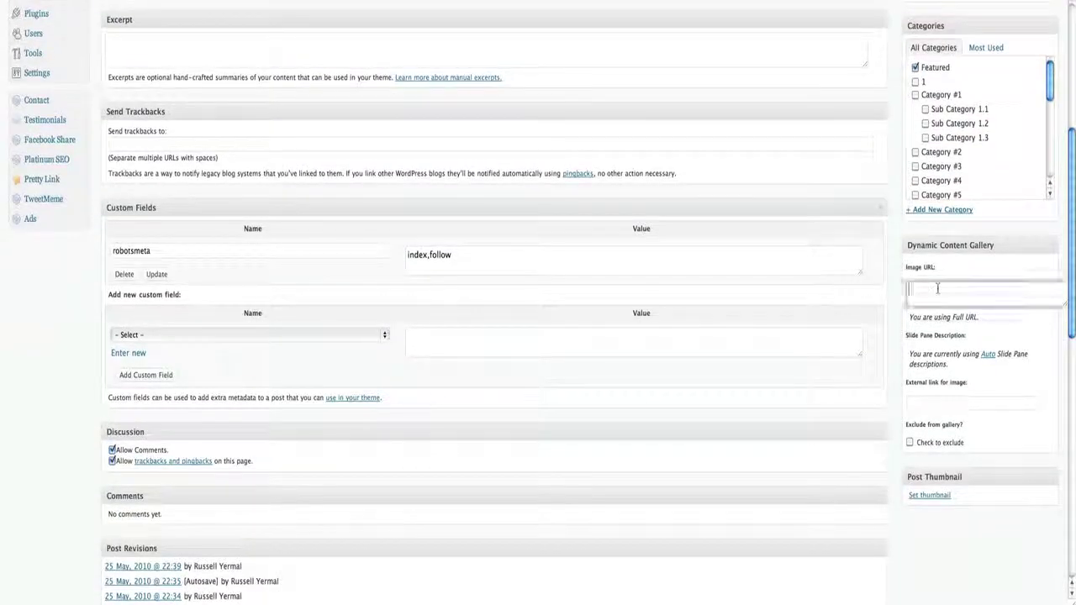
key("ctrl+v")
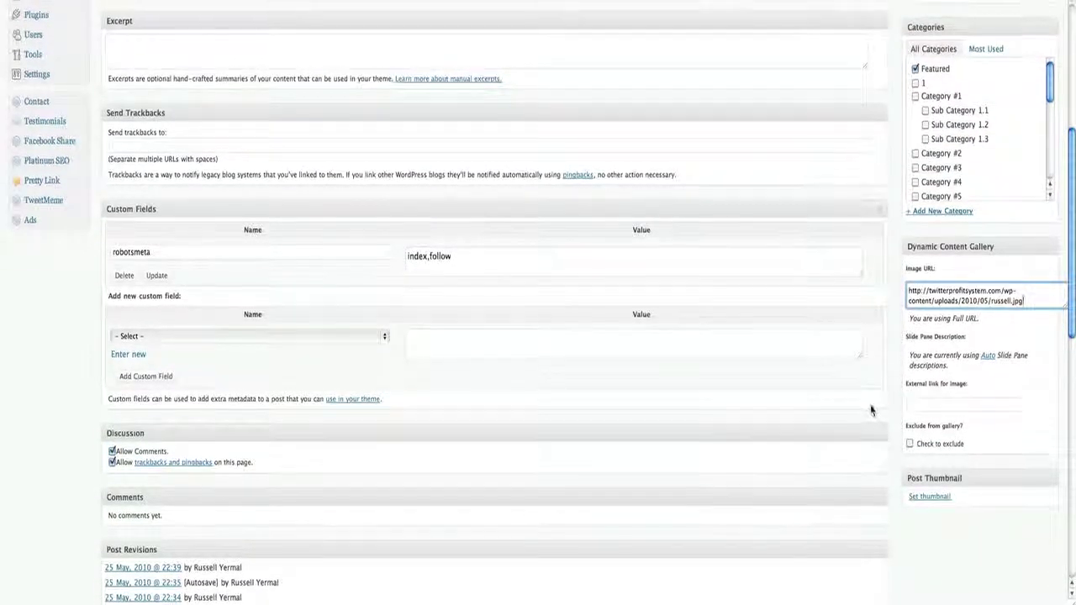
scroll(869, 408, "up", 2)
left_click(1013, 8)
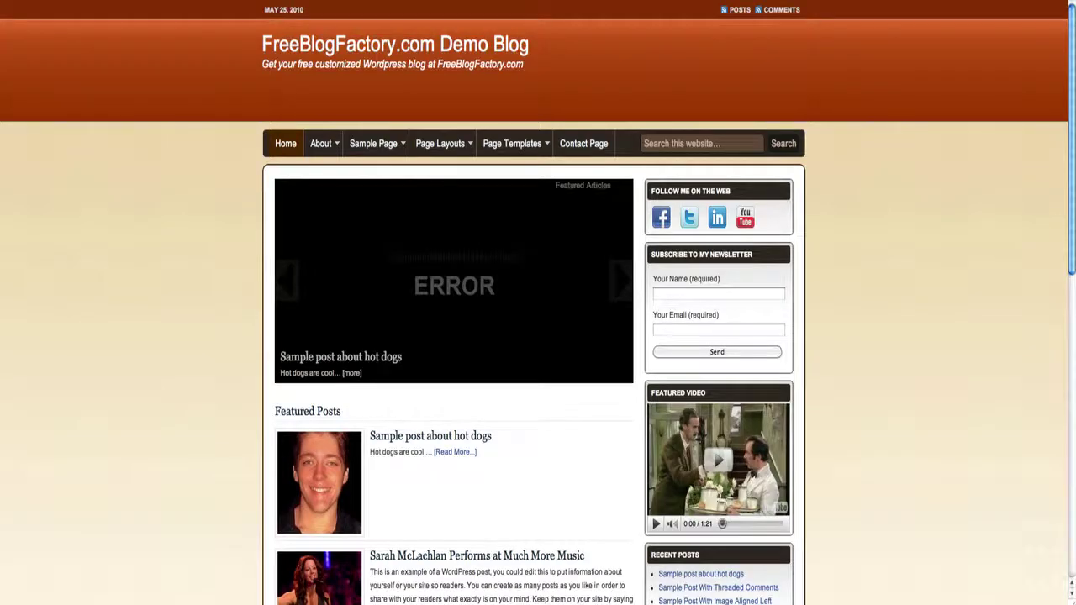
key("super+r")
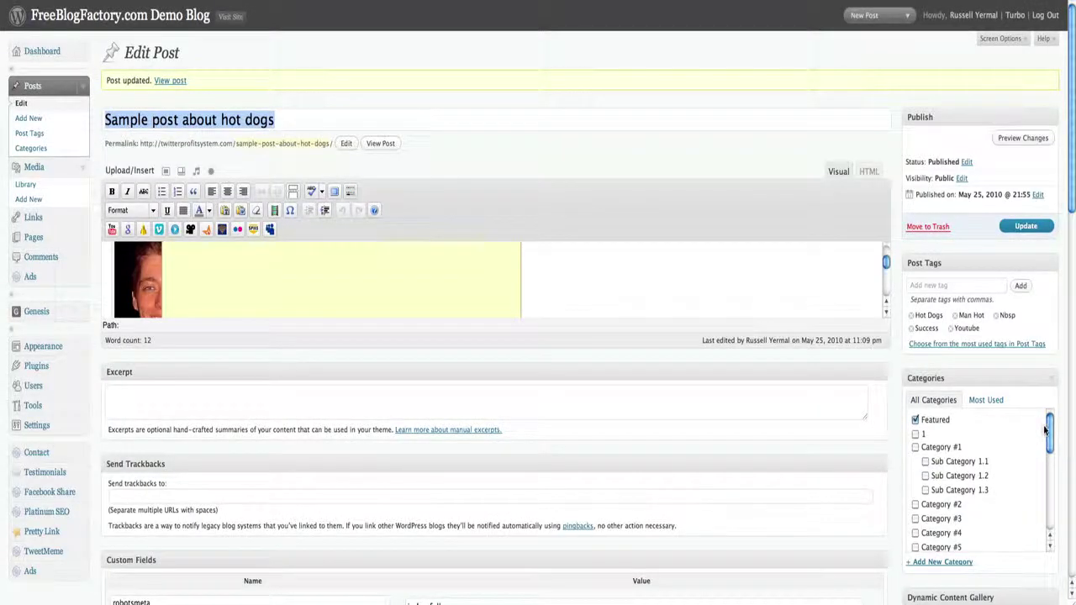
Keep the Featured category ticked and select the current gallery Image URL text.
mouse_move(1048, 433)
left_mouse_down()
mouse_move(1050, 448)
mouse_move(1050, 416)
left_mouse_up()
left_click(915, 420)
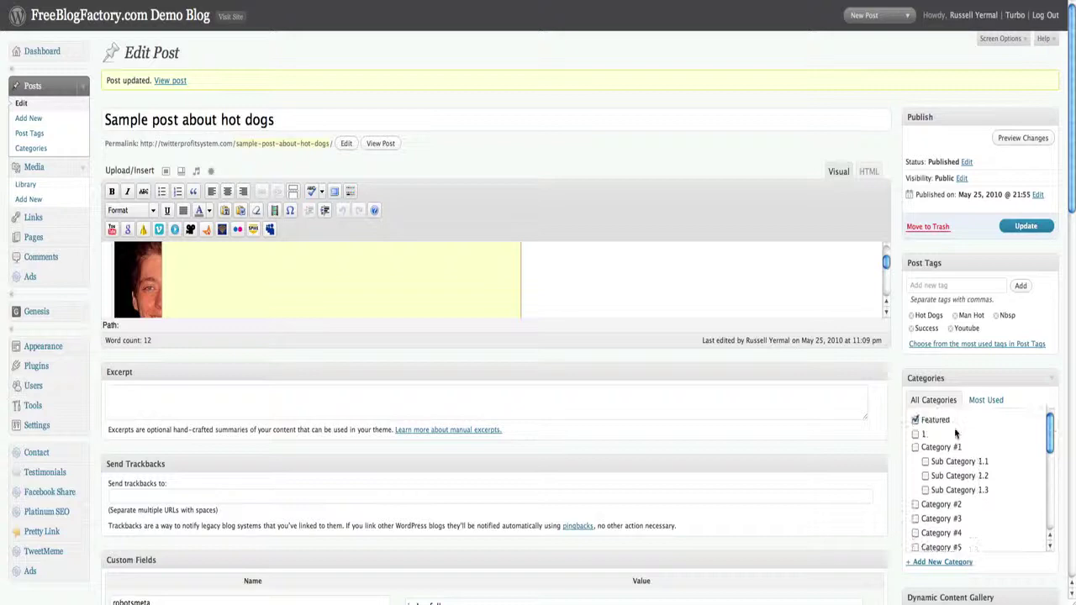
scroll(875, 433, "down", 3)
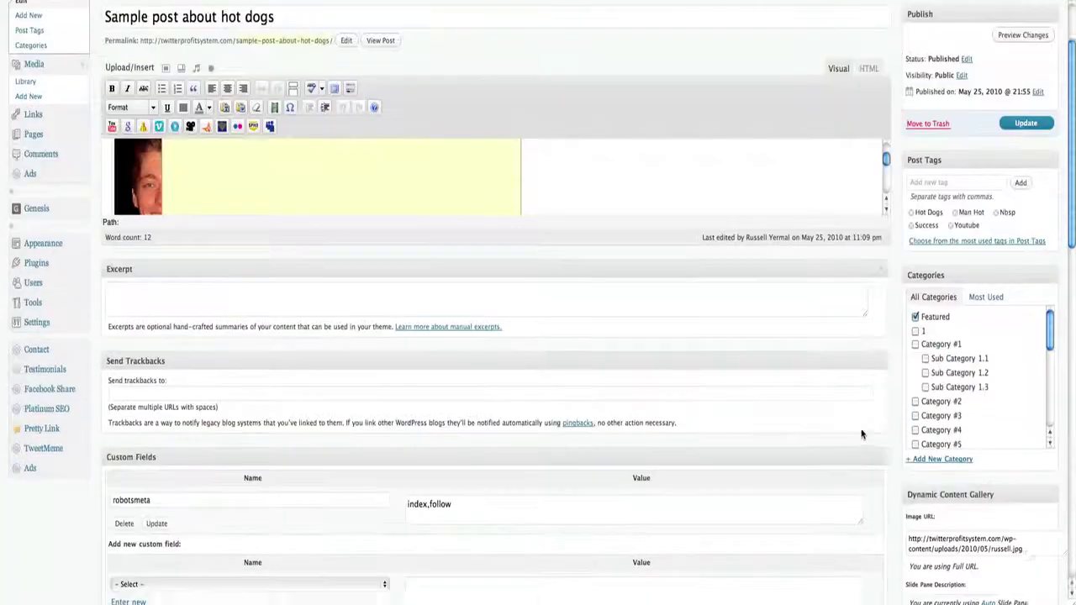
scroll(860, 435, "down", 3)
triple_click(973, 429)
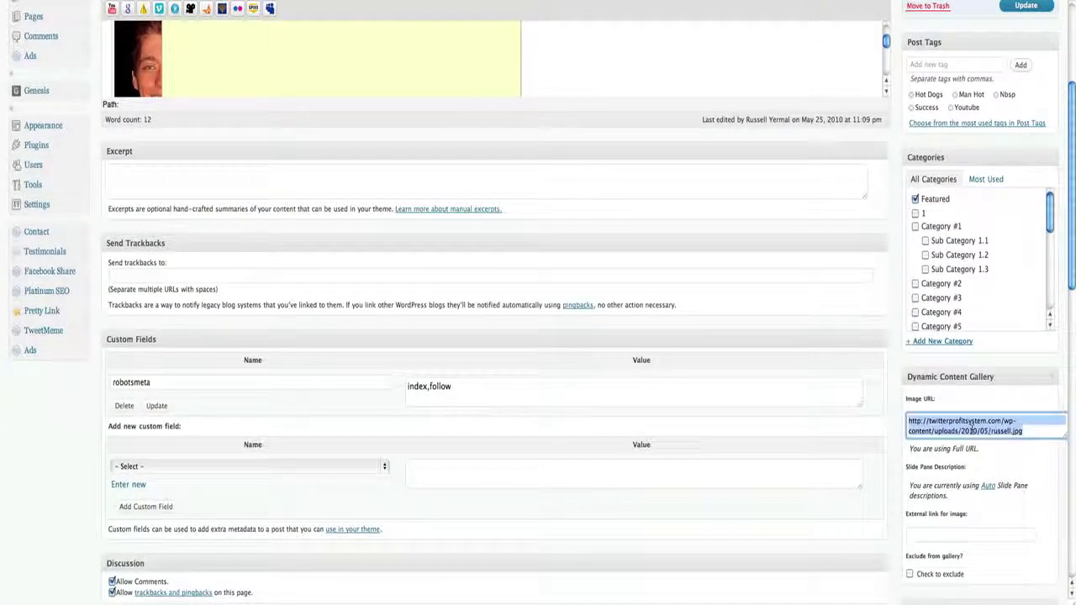
scroll(821, 401, "up", 2)
scroll(820, 400, "up", 2)
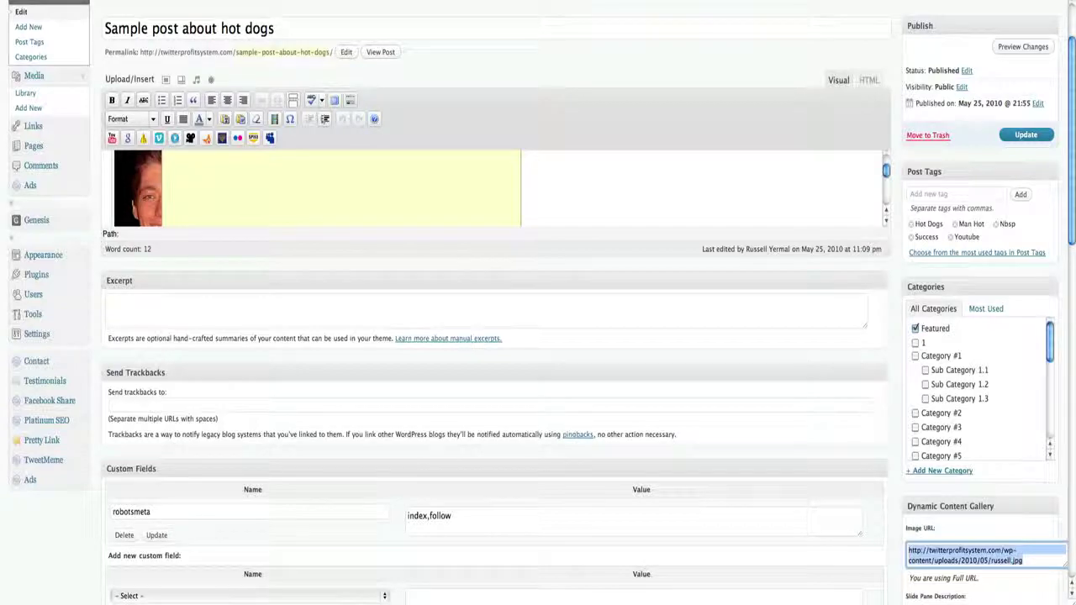
Load google.com and copy the Google logo's image URL.
type("google")
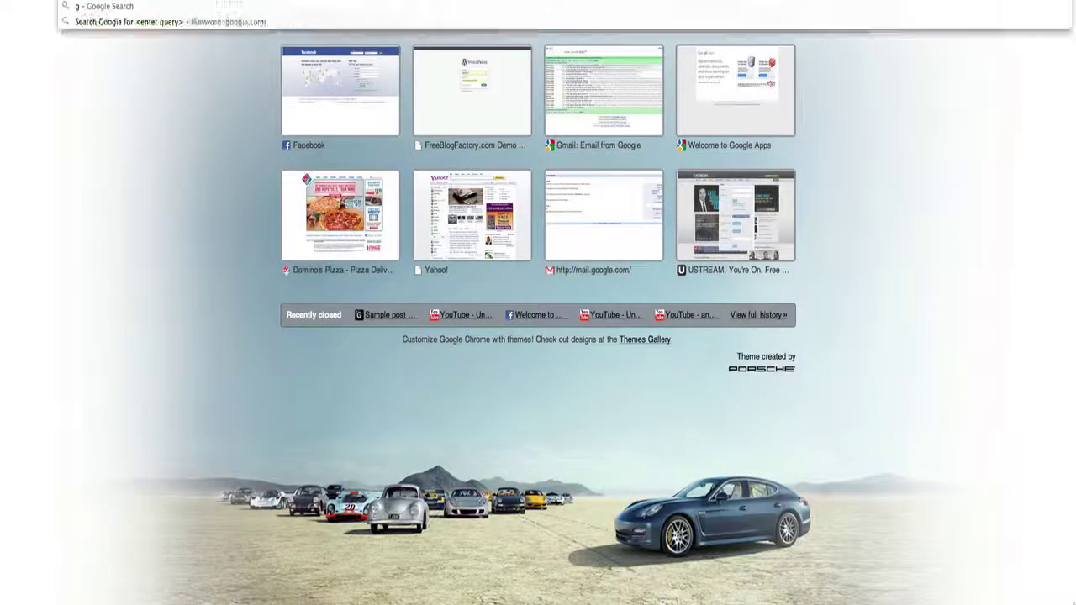
key("Return")
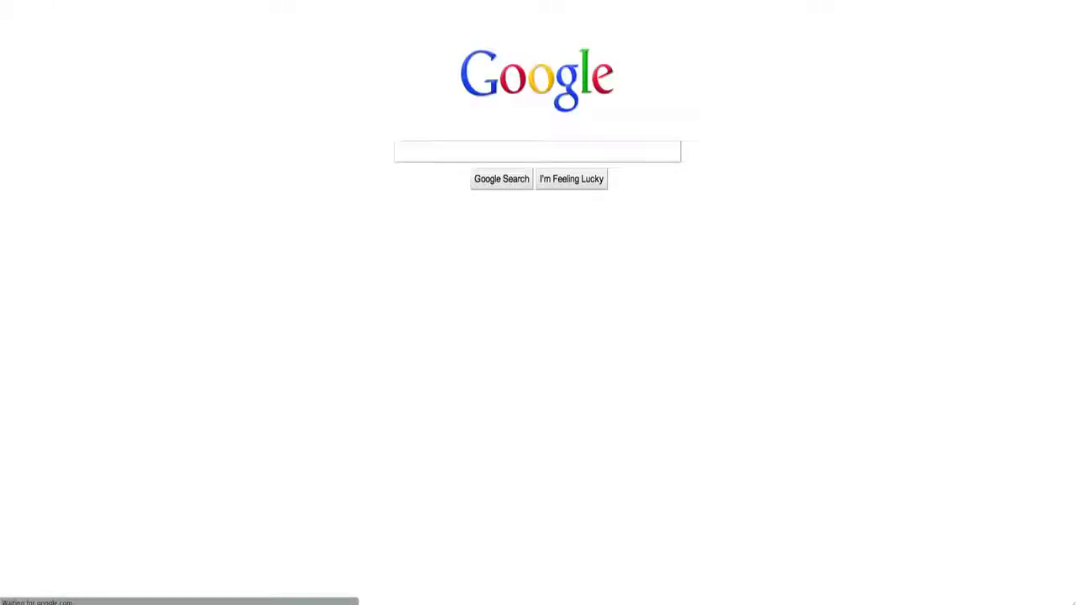
right_click(515, 67)
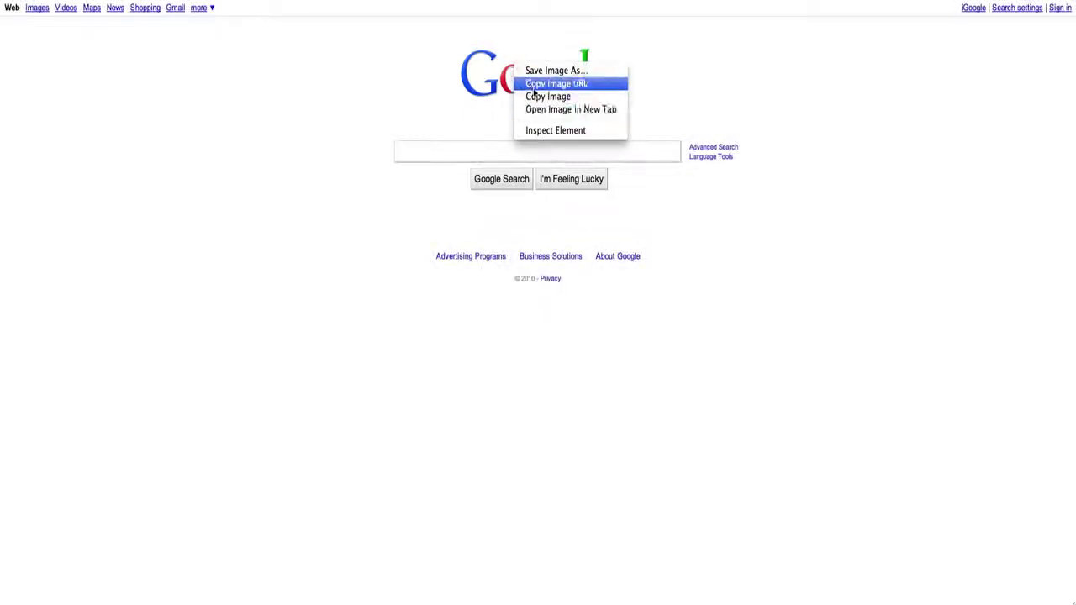
left_click(538, 84)
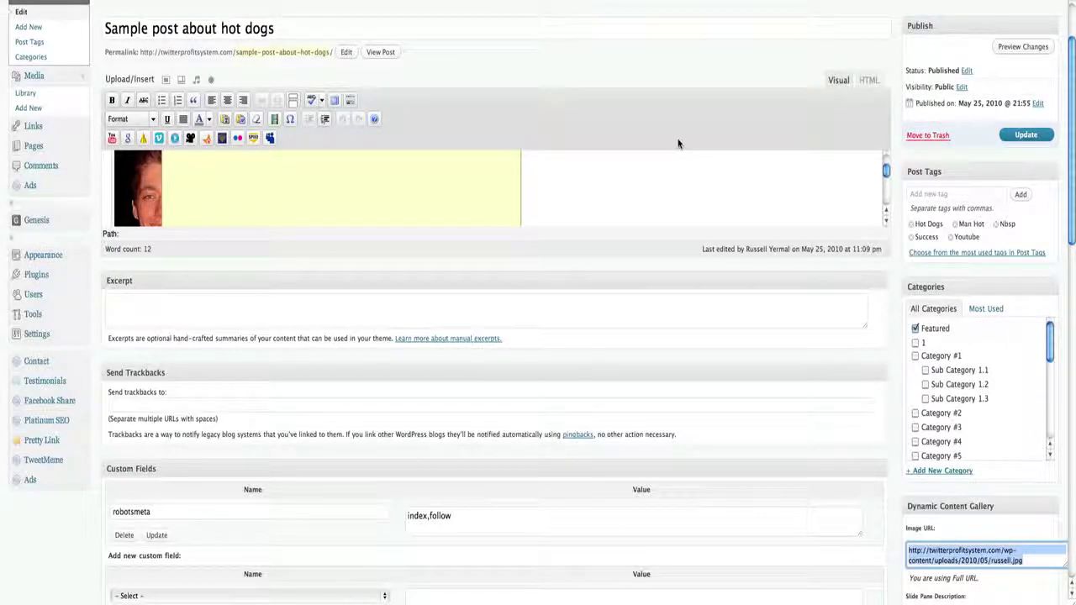
Paste the Google logo URL into the Image URL field, update, and check the slide on the homepage slider.
key("ctrl+v")
left_click(1039, 137)
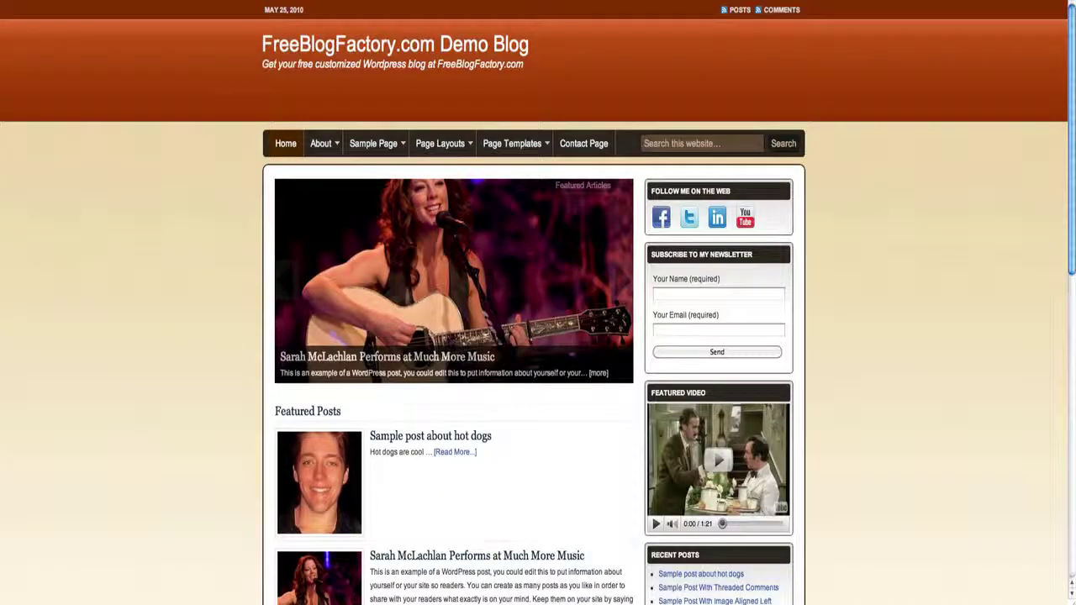
key("ctrl+r")
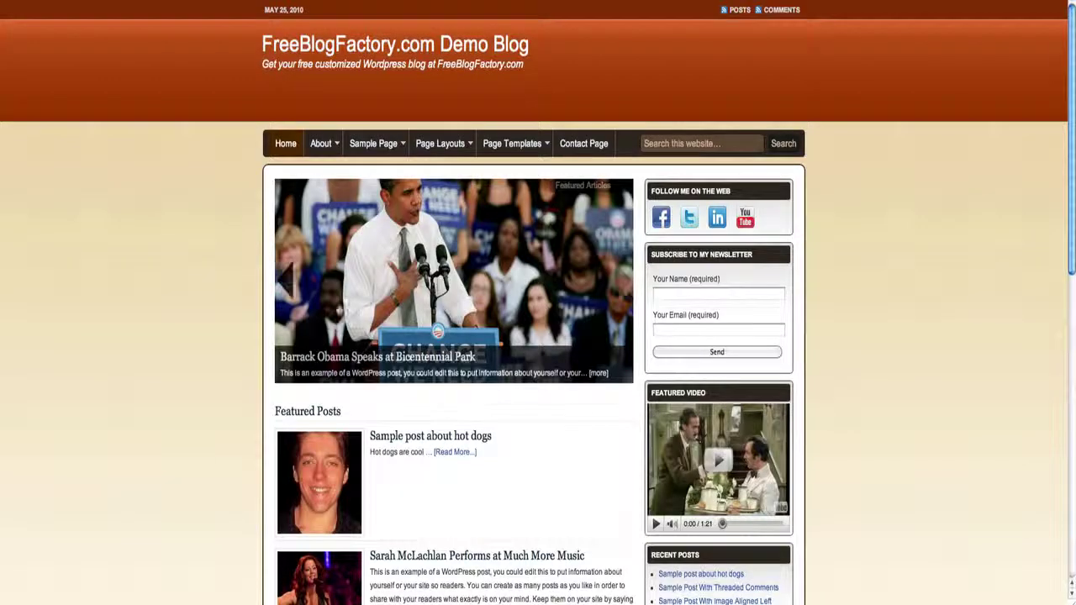
left_click(282, 279)
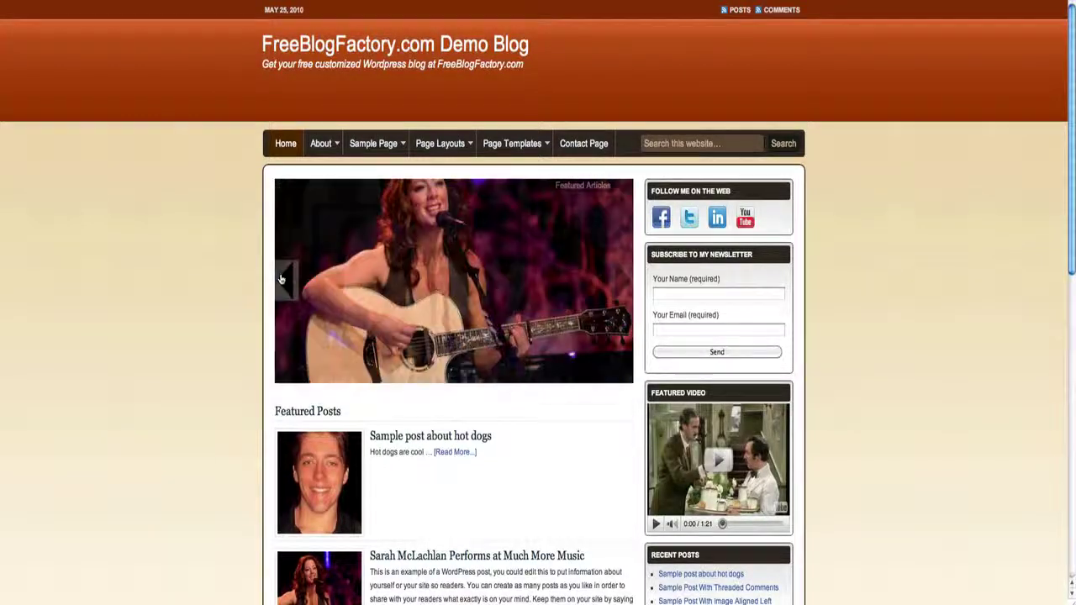
left_click(285, 280)
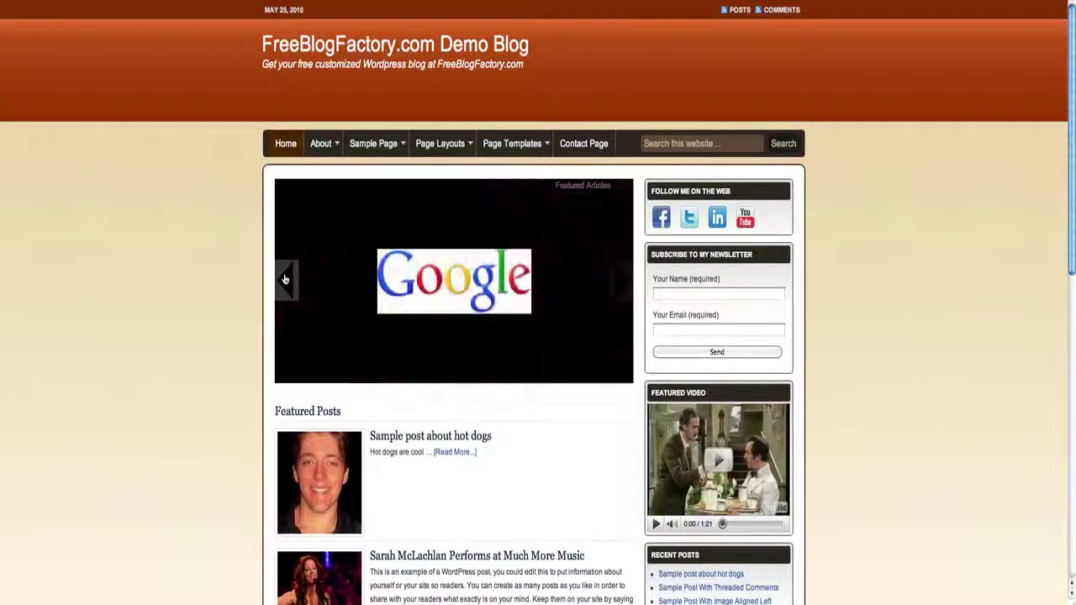